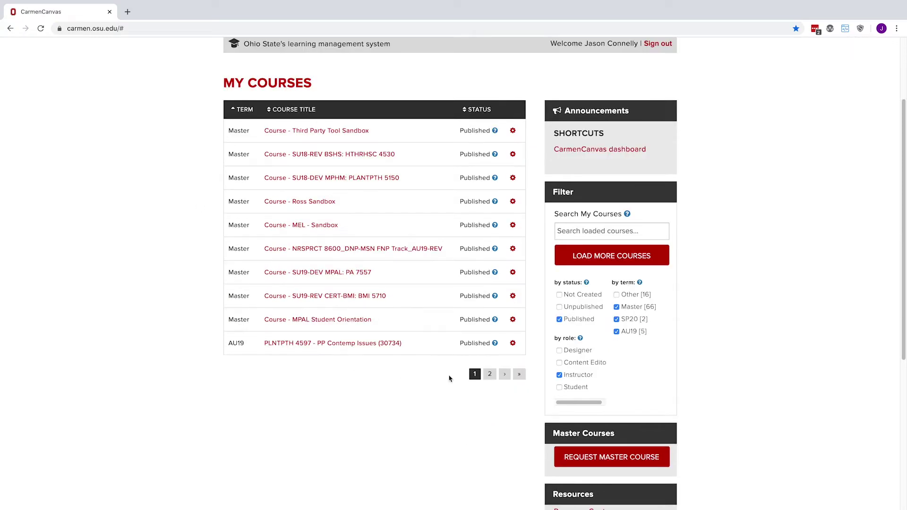
Step: Open Course - SAMPLE 1234 from page 2 of the course list
left_click(489, 374)
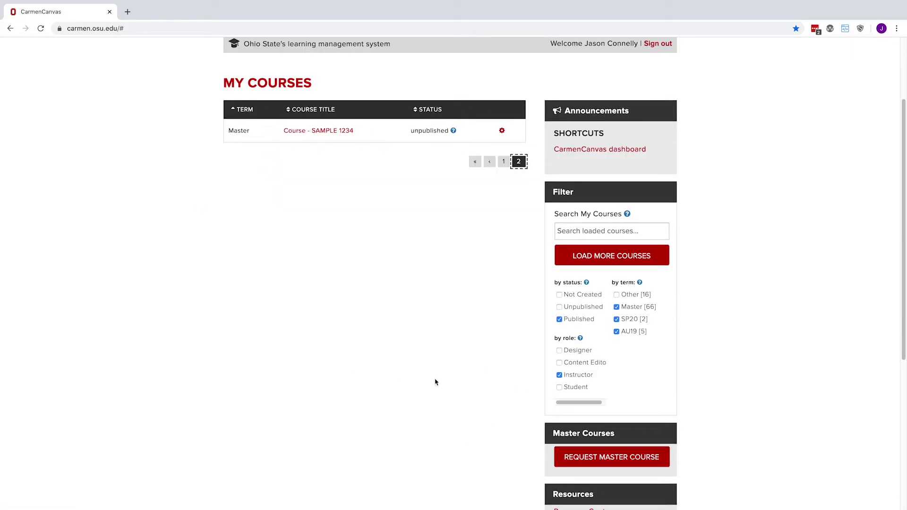
left_click(323, 134)
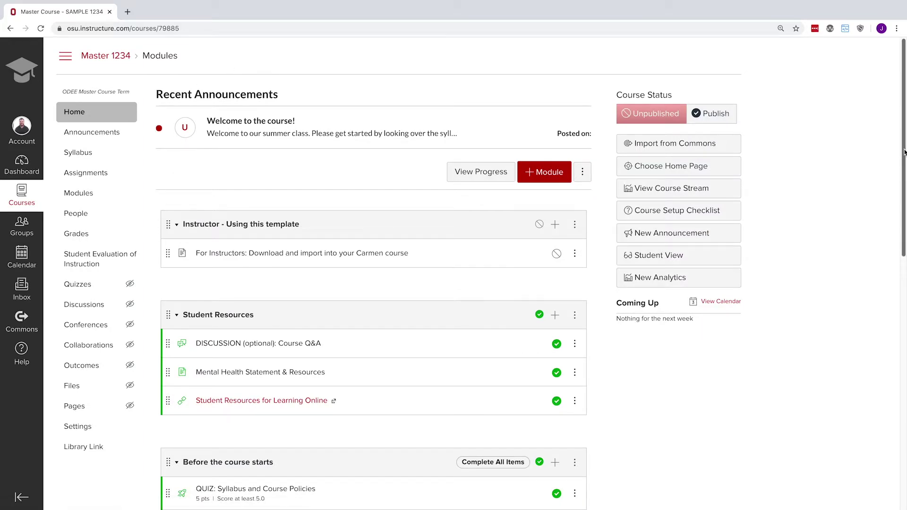
Step: Open the 'For Instructors: Download and import into your Carmen course' page from the course home modules
left_click_drag(902, 155, 906, 373)
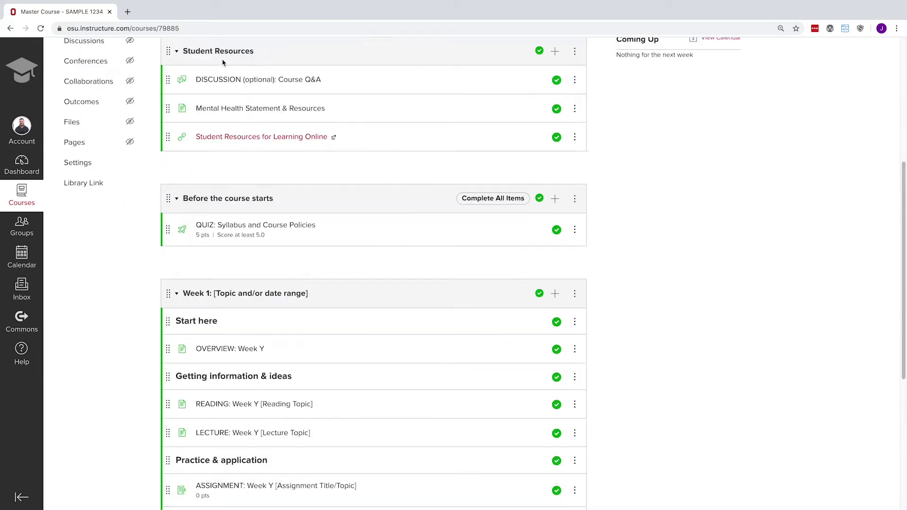
scroll(223, 61, "up", 10)
left_click(79, 119)
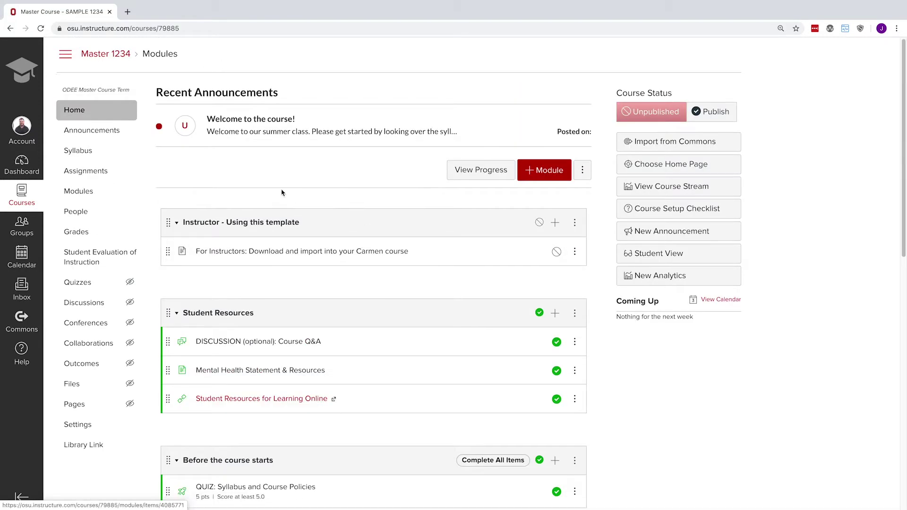
scroll(282, 192, "down", 6)
scroll(154, 166, "down", 5)
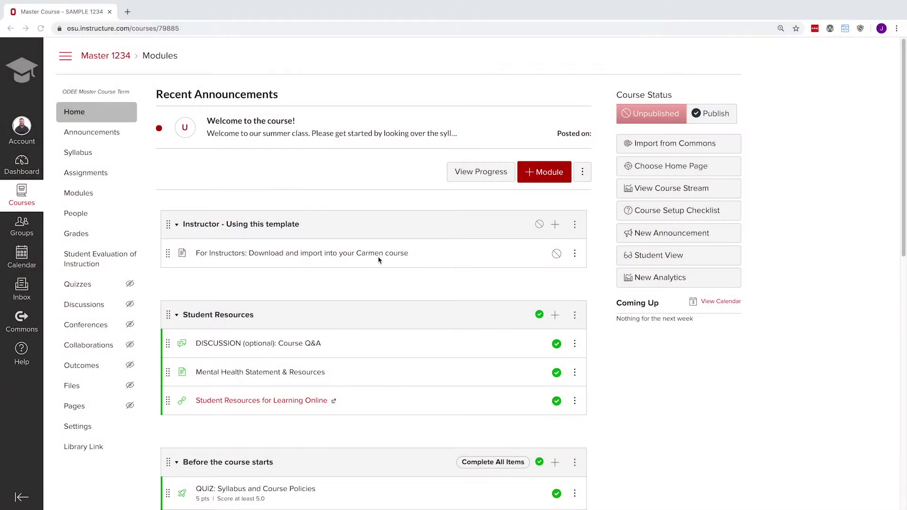
left_click(381, 257)
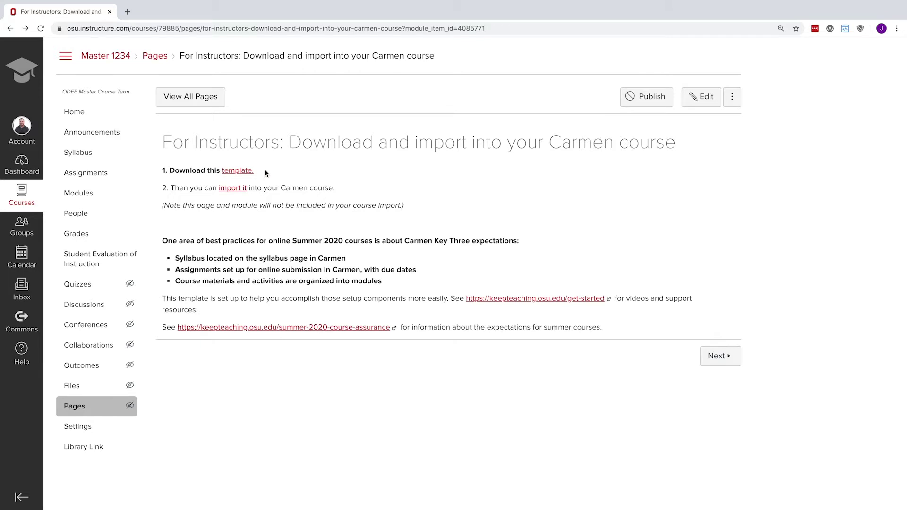
Step: Import keep-teaching-carmen-resources-export.imscc as a Canvas Course Export Package through course Settings
left_click(130, 434)
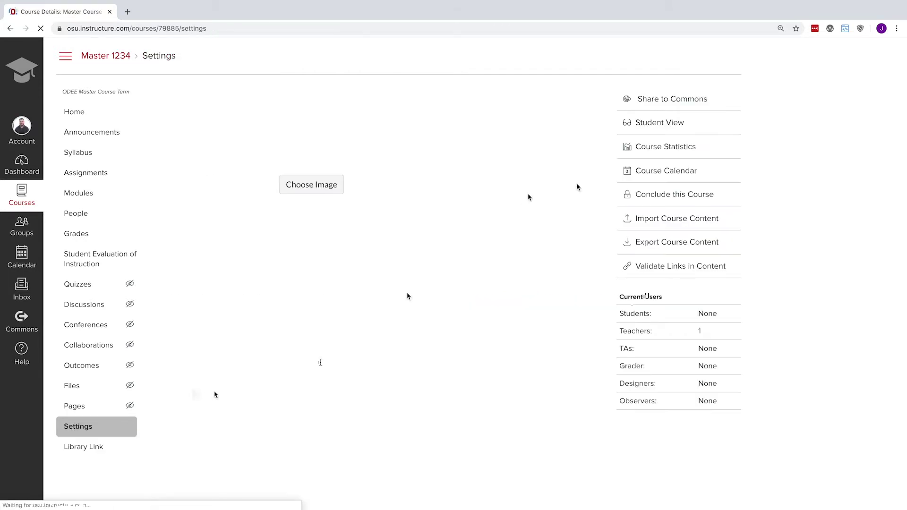
left_click(671, 197)
left_click(312, 124)
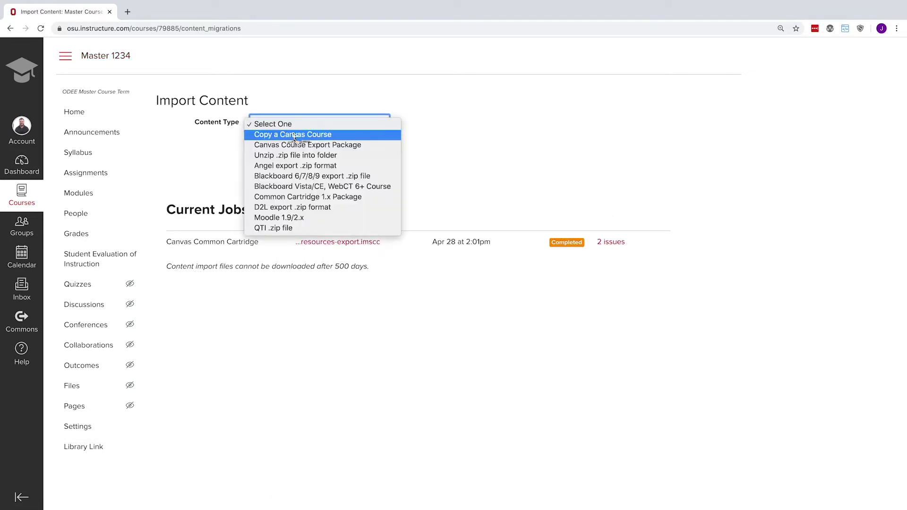
left_click(298, 143)
left_click(286, 155)
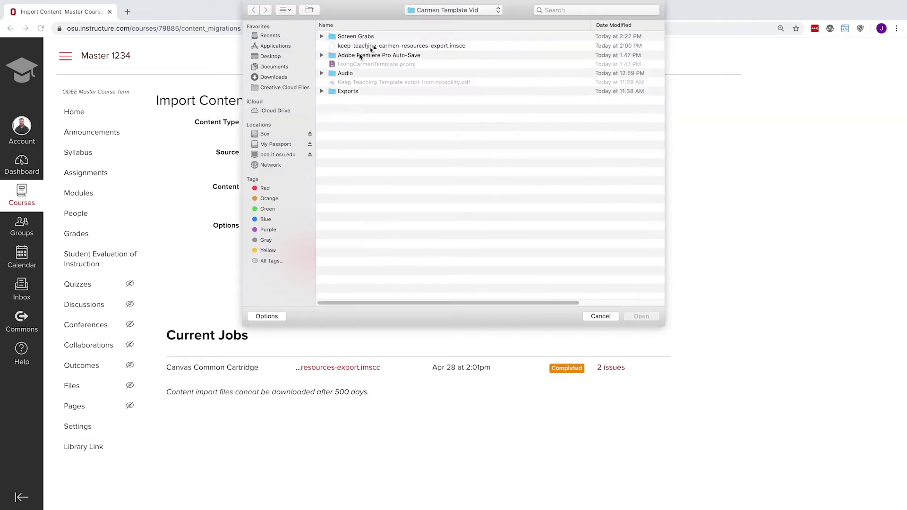
left_click(354, 46)
left_click(641, 316)
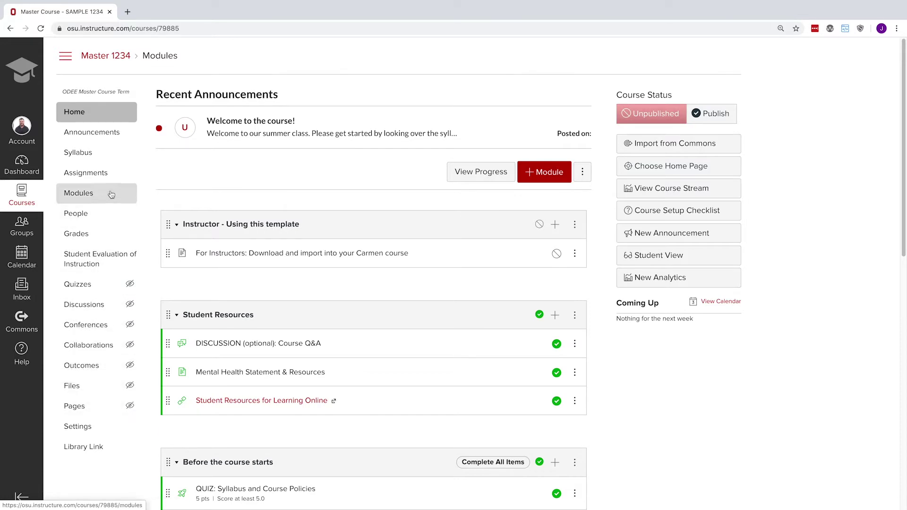
Step: On the Modules page, toggle the Week 1 Start here header and READING item so both end up published
left_click(128, 194)
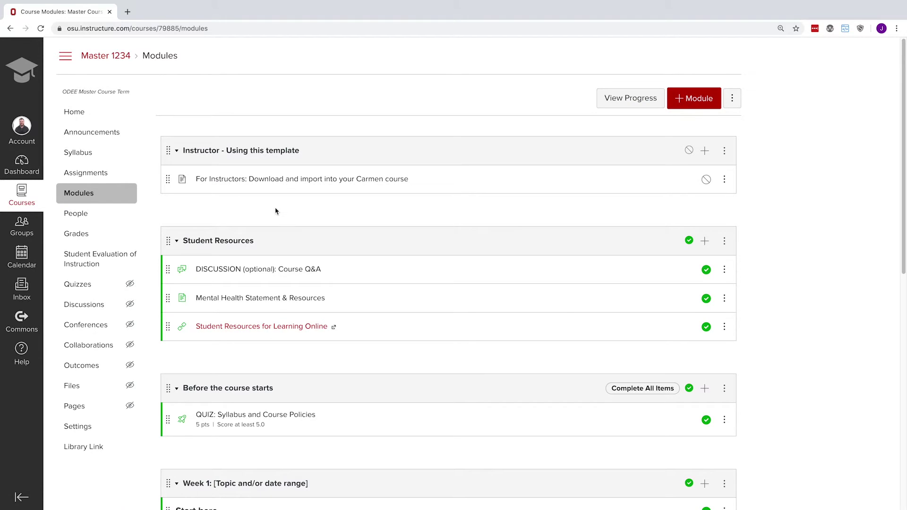
scroll(279, 213, "down", 6)
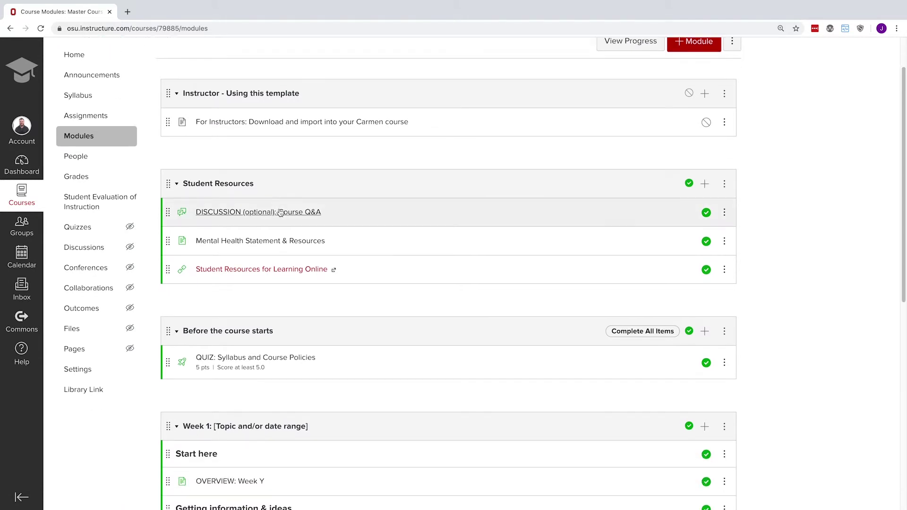
scroll(282, 213, "down", 2)
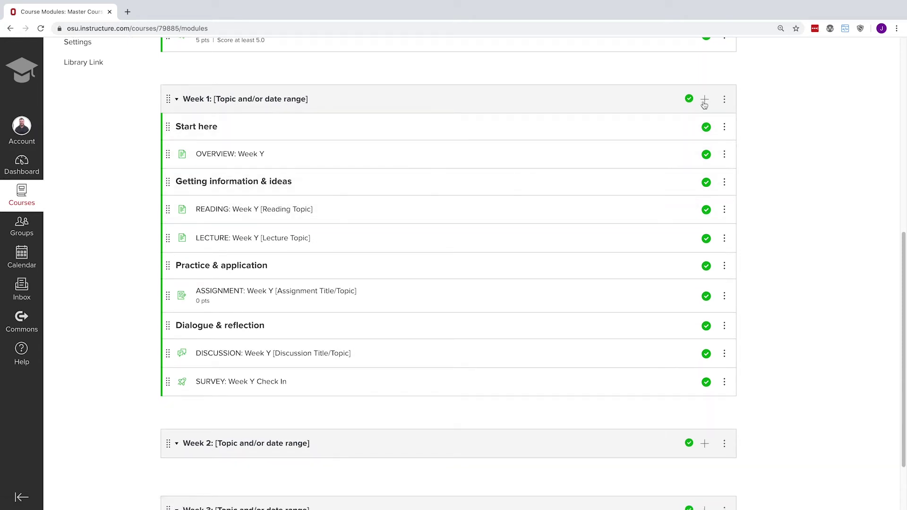
left_click(707, 126)
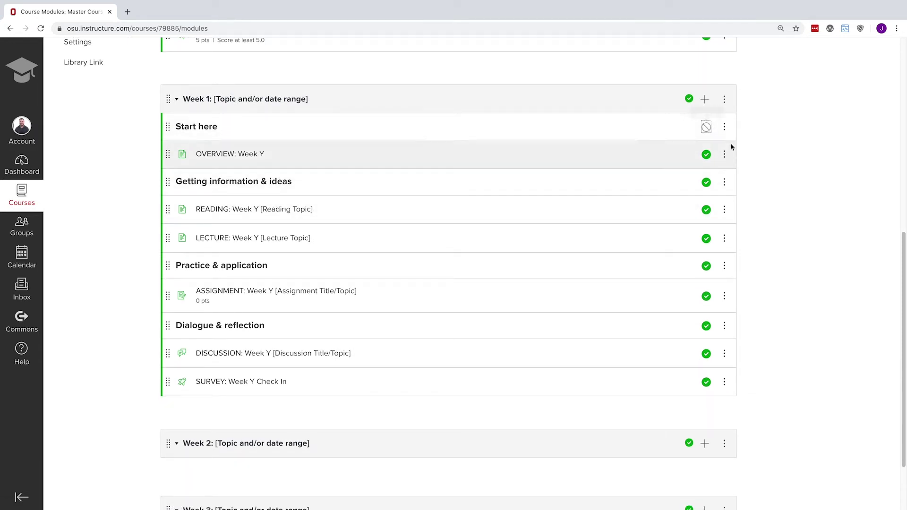
left_click(707, 209)
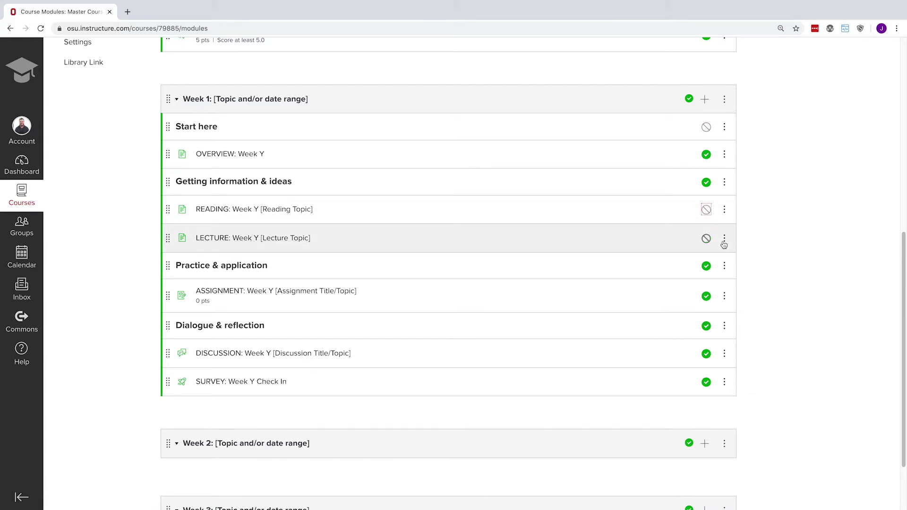
left_click(727, 241)
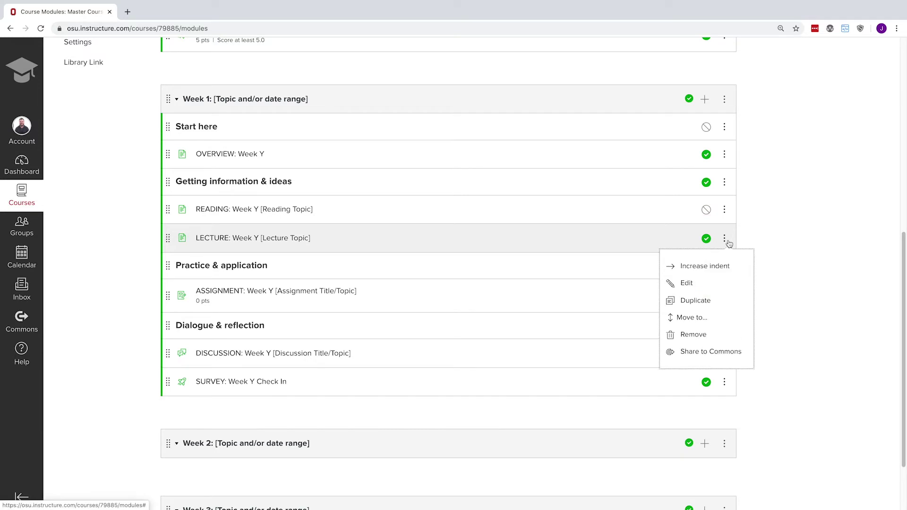
left_click(781, 282)
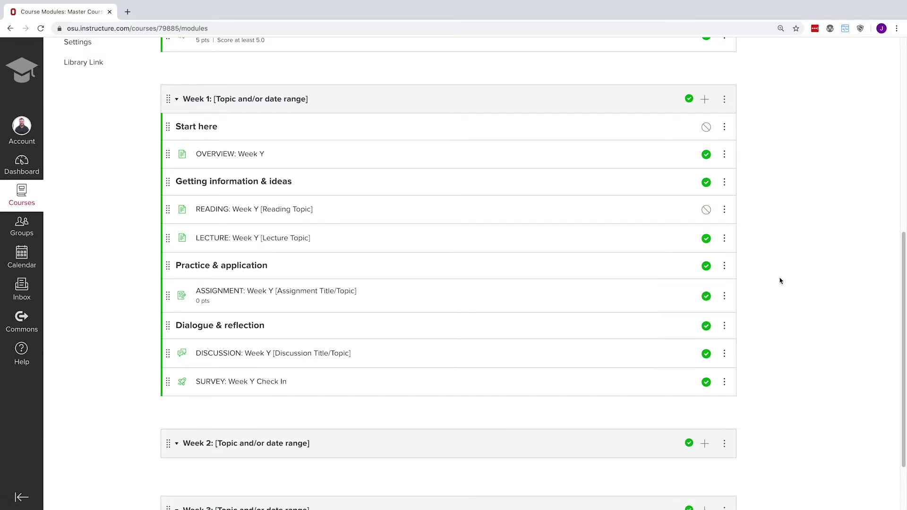
left_click(706, 209)
Step: Duplicate the Week 1 READING item and drag the copy into Week 2
left_click(725, 209)
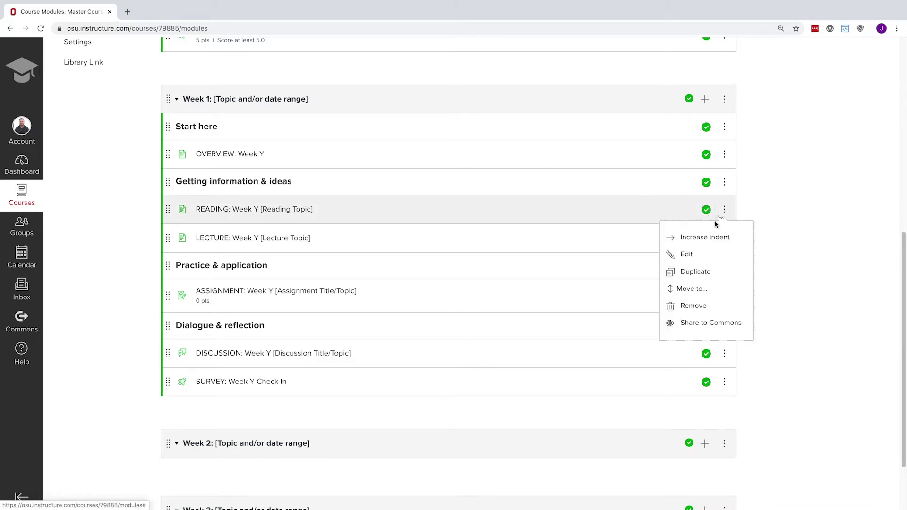
left_click(705, 272)
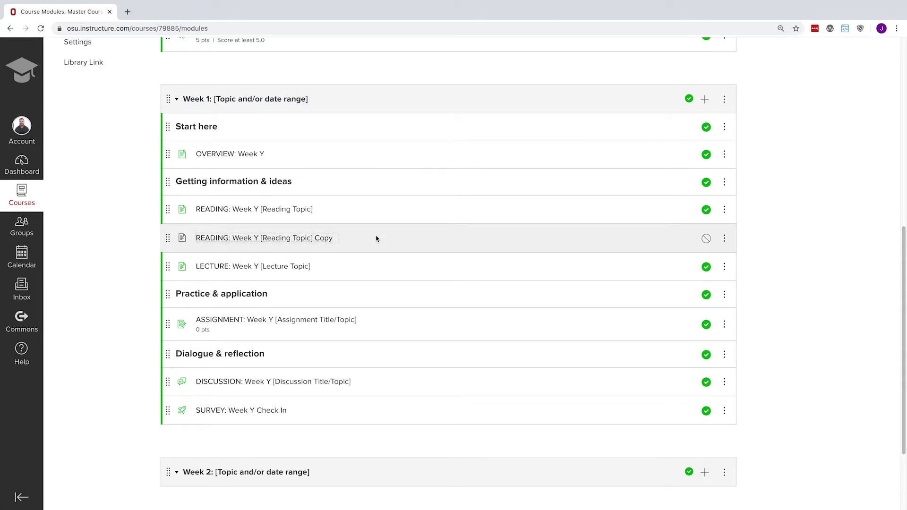
left_click_drag(170, 238, 170, 472)
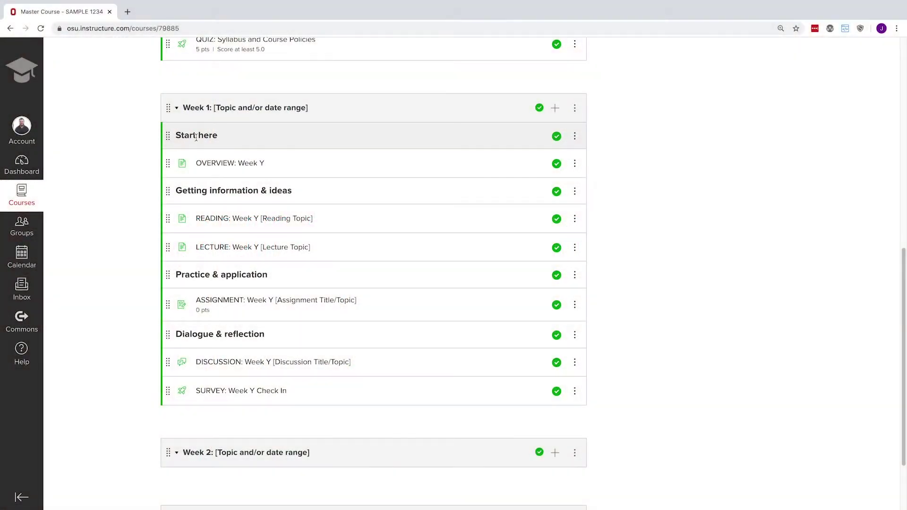
Step: Rename the Week 1 header to 'Start here, please.' and update it
left_click(575, 137)
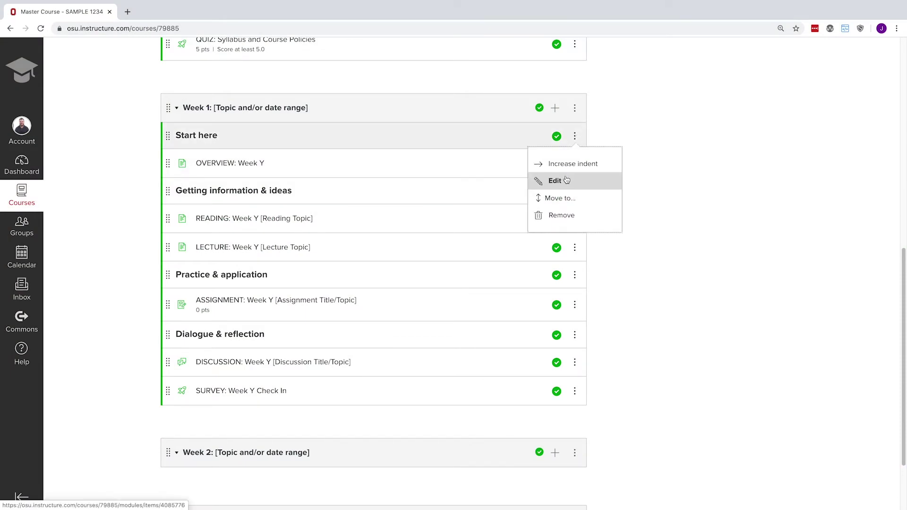
left_click(557, 180)
left_click(461, 262)
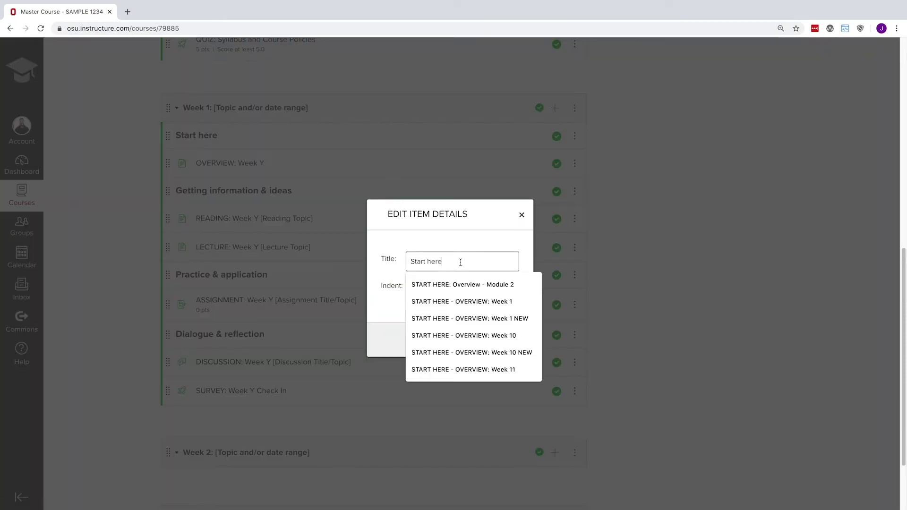
type(".")
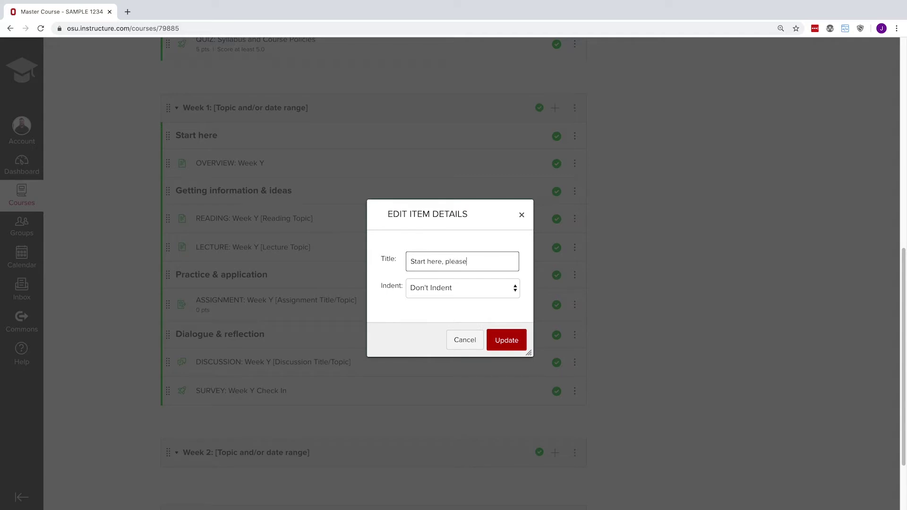
left_click(508, 341)
Step: Fill the OVERVIEW: Week Y Roadmap with reading, lecture and discussion bullets and save
left_click(236, 164)
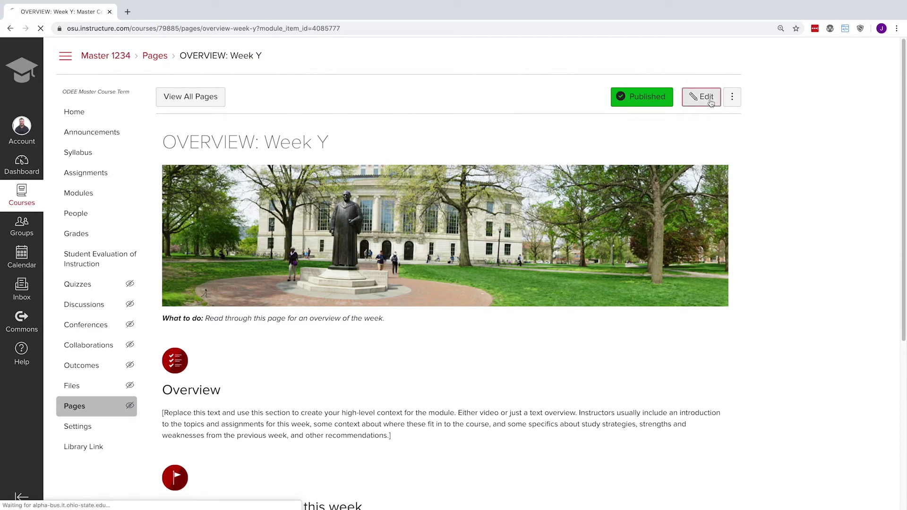
left_click(706, 97)
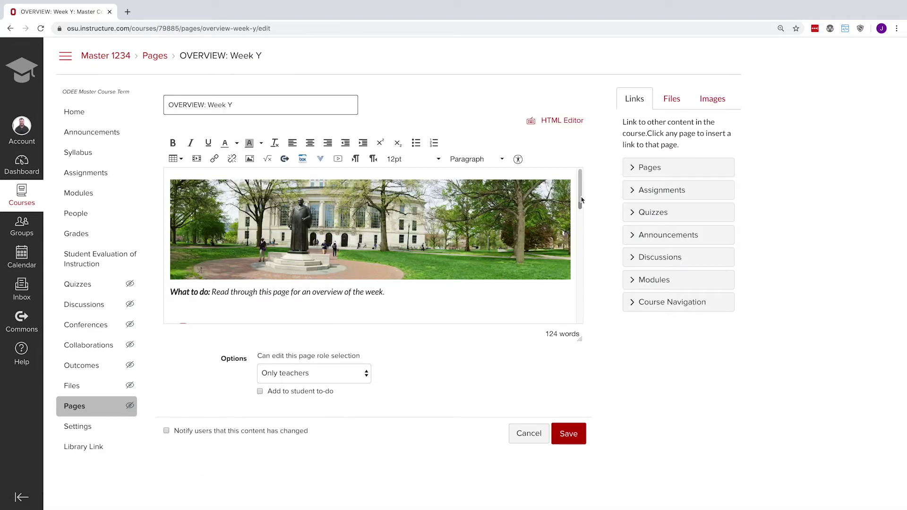
left_click_drag(582, 199, 579, 315)
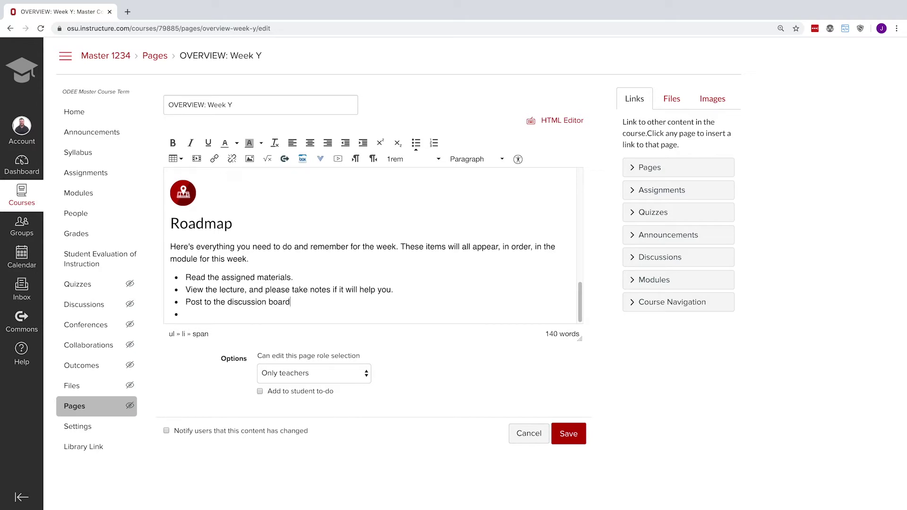
left_click(572, 431)
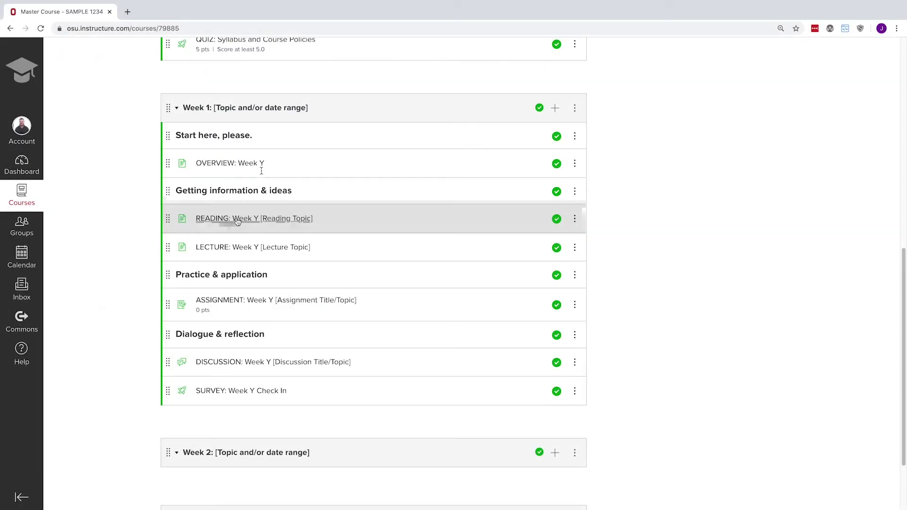
left_click(296, 221)
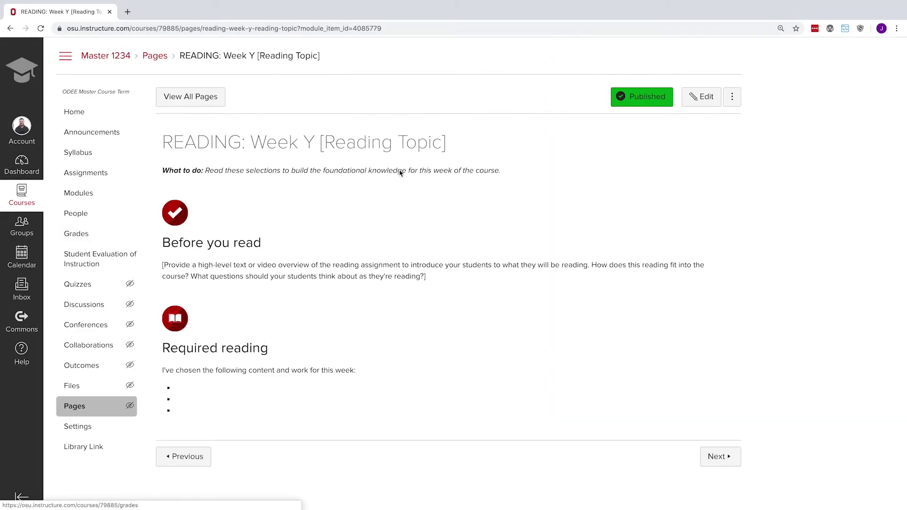
left_click(711, 103)
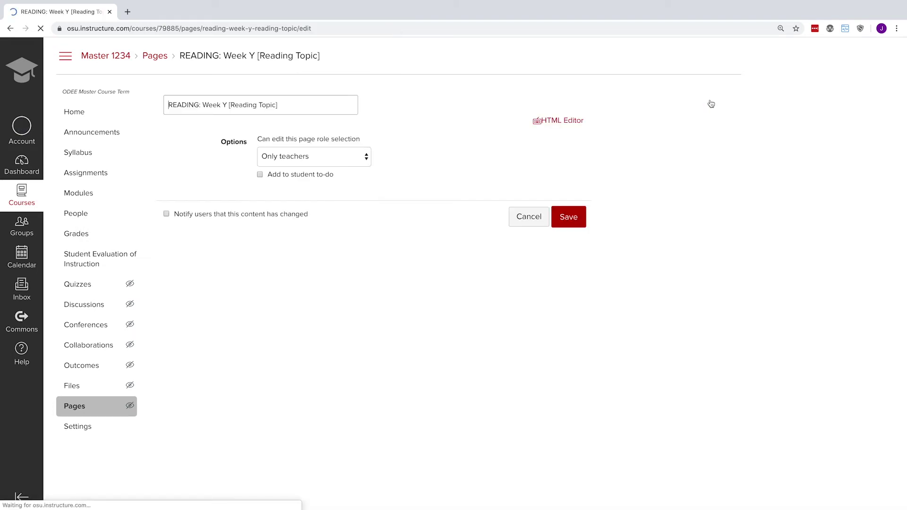
scroll(259, 217, "down", 5)
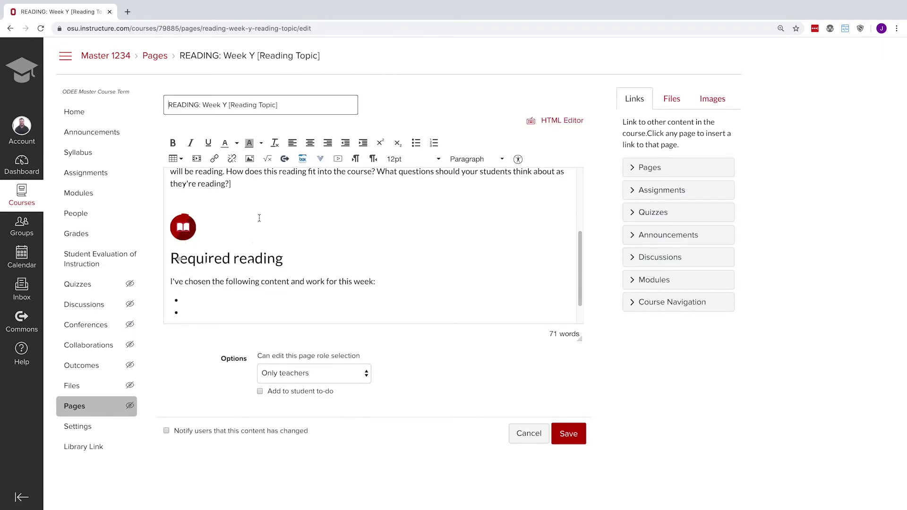
left_click(213, 265)
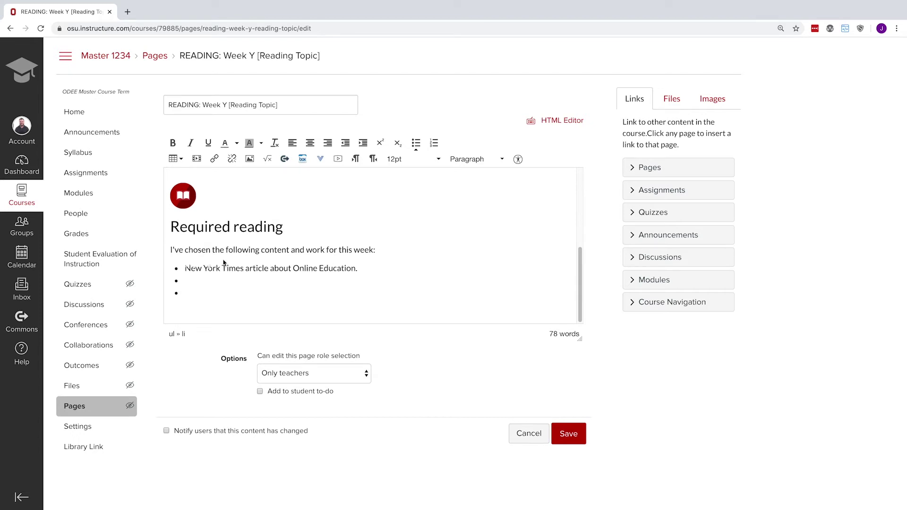
left_click_drag(185, 268, 357, 268)
left_click(215, 159)
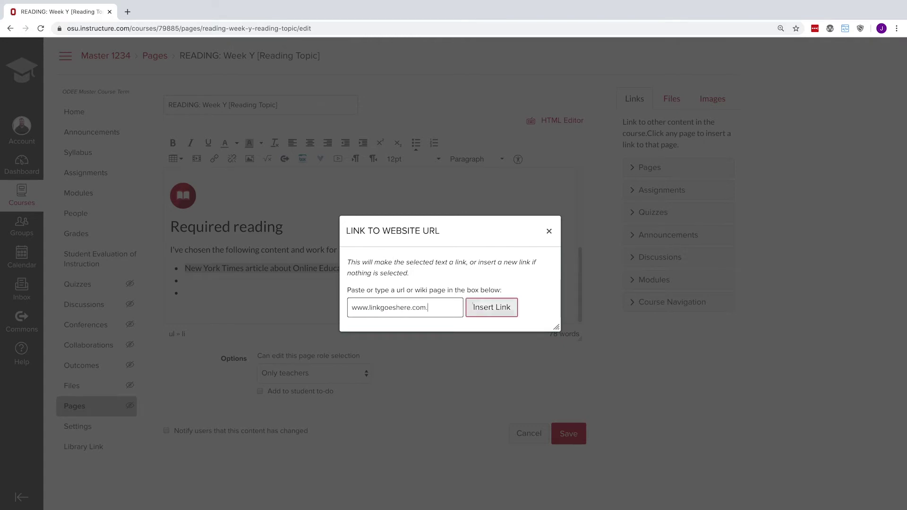
left_click(481, 306)
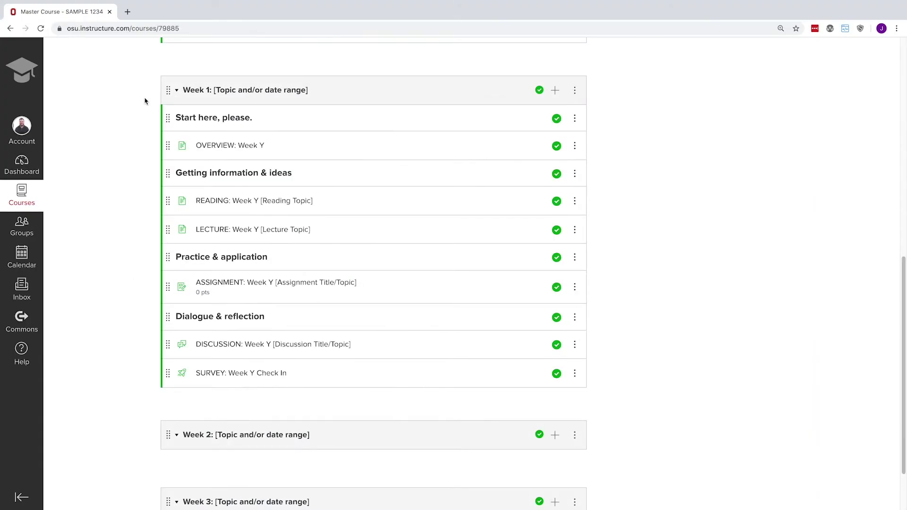
Step: Open the LECTURE: Week Y page in edit mode
left_click(284, 233)
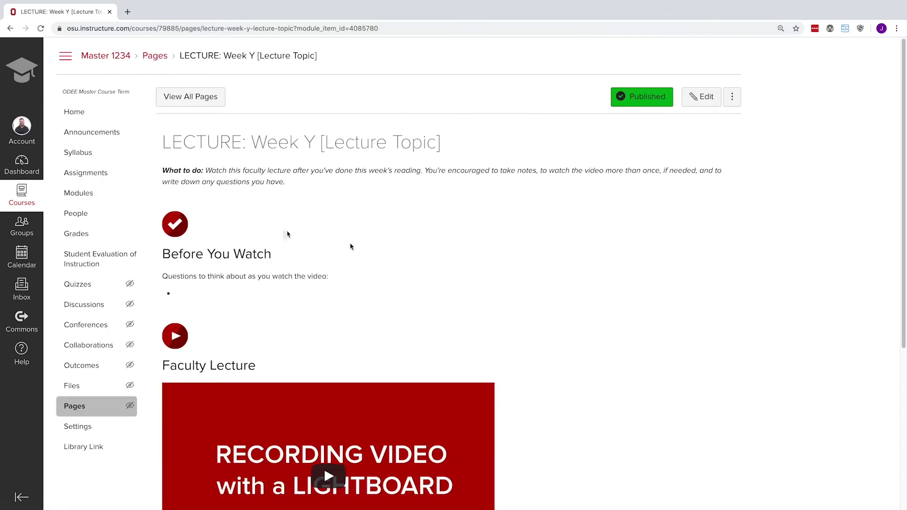
scroll(528, 241, "down", 5)
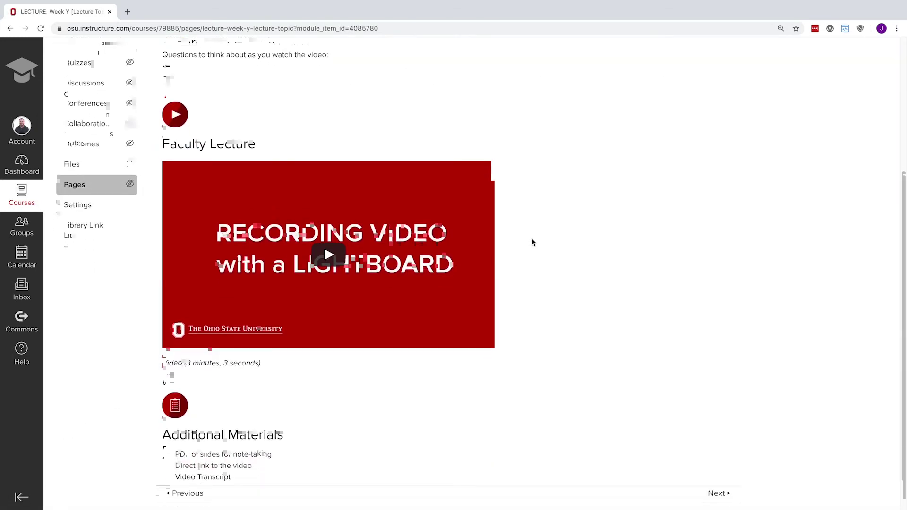
scroll(533, 243, "up", 5)
left_click(699, 97)
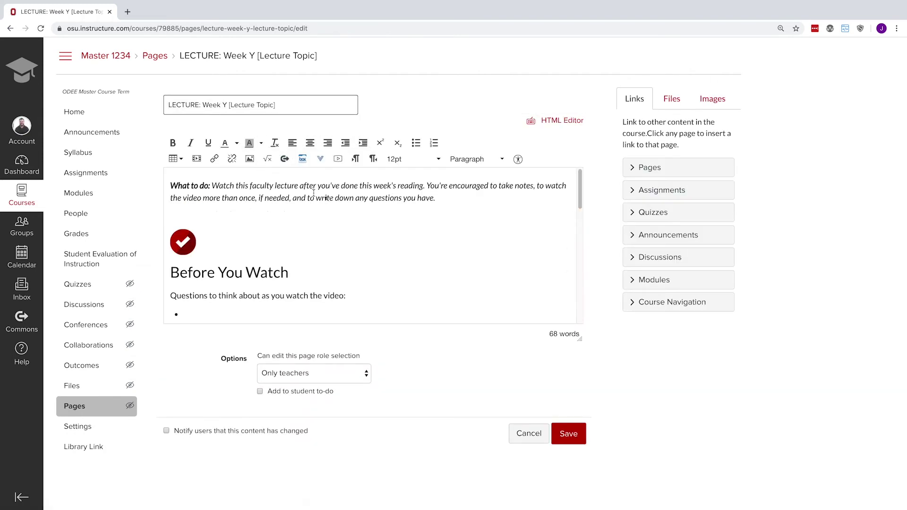
Step: Preview the media Embed option, then bring up the external tools dropdown
left_click(196, 160)
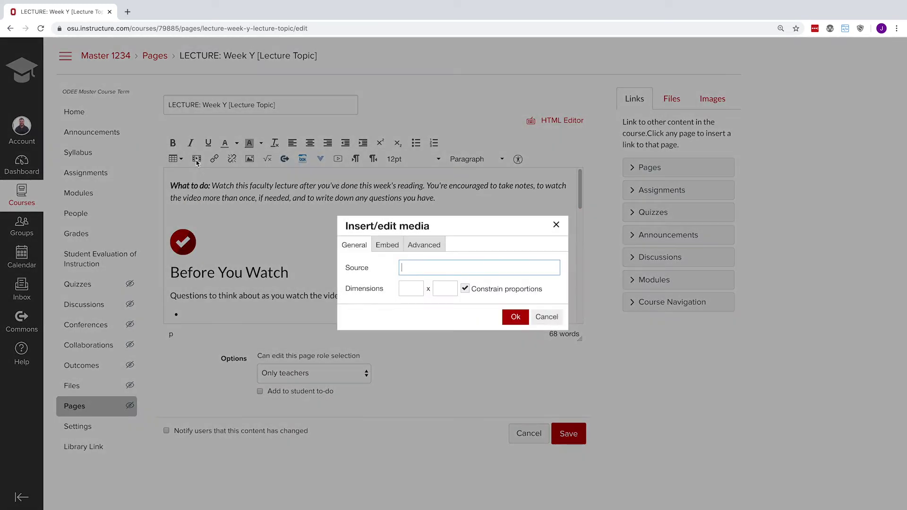
left_click(379, 247)
left_click(378, 274)
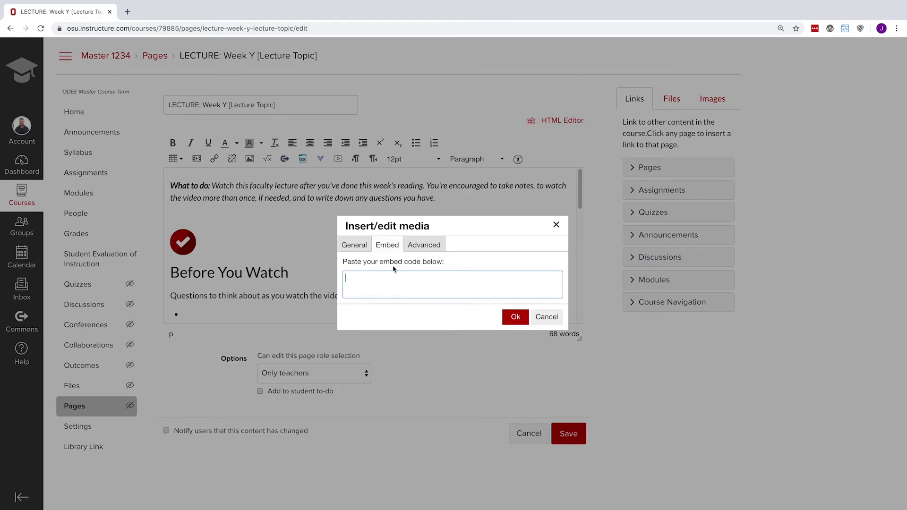
key("Escape")
left_click(320, 160)
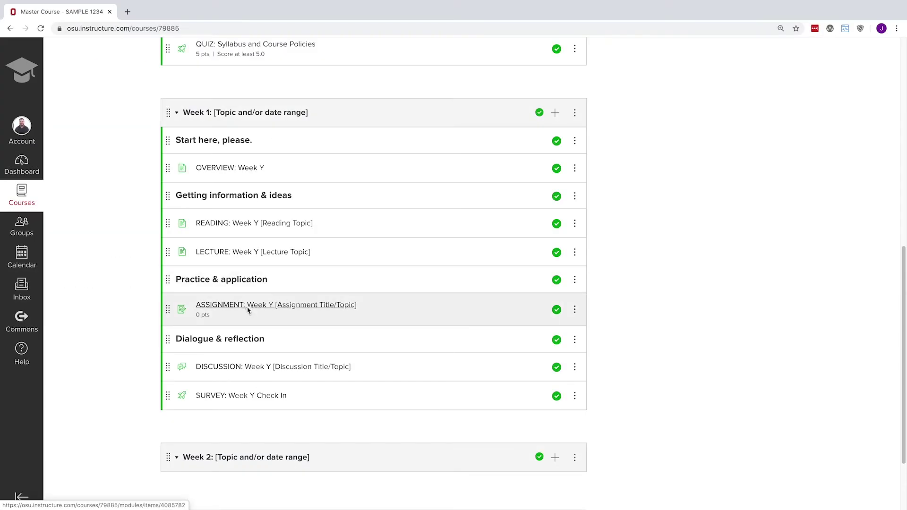
Step: Open ASSIGNMENT: Week Y in edit mode at its Academic Integrity section
left_click(248, 310)
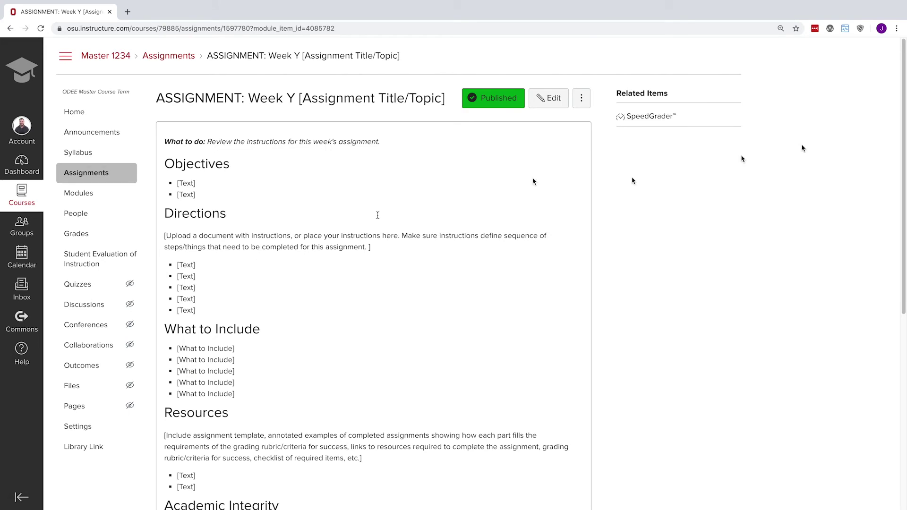
left_click_drag(900, 109, 905, 280)
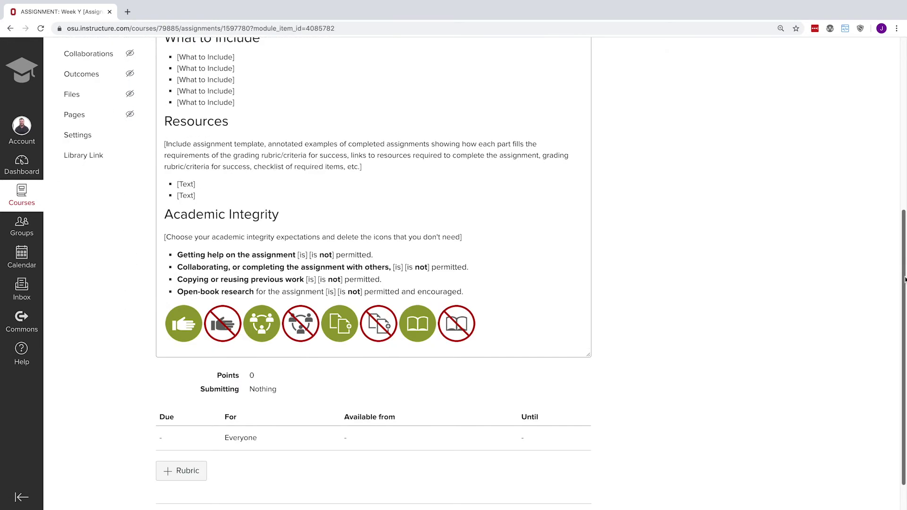
scroll(905, 280, "up", 10)
left_click(547, 79)
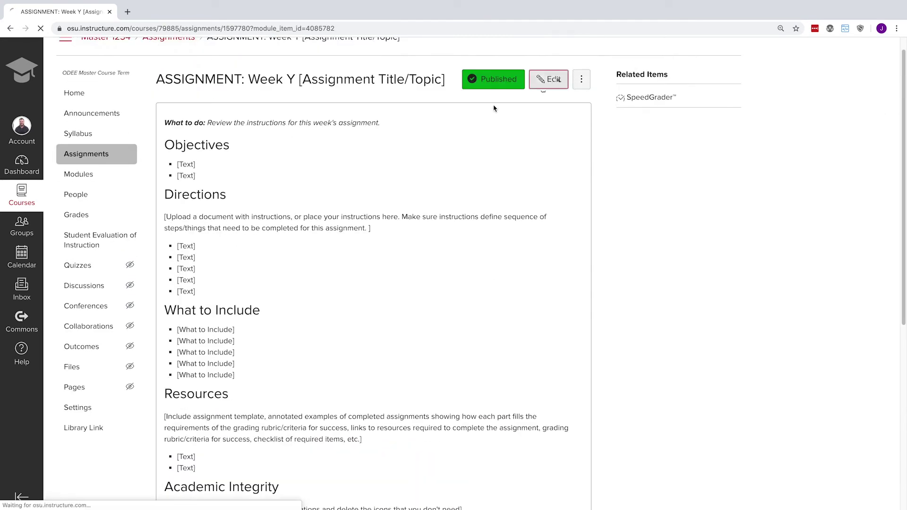
left_click_drag(587, 215, 591, 332)
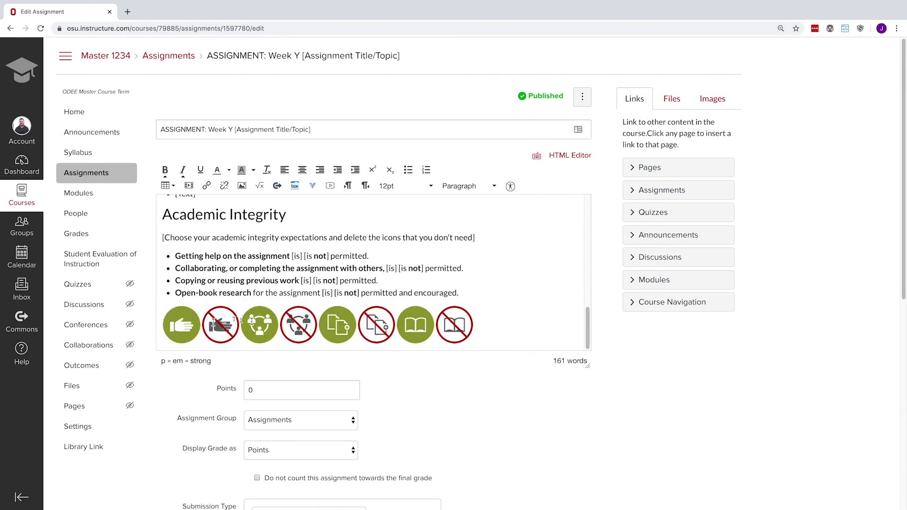
Step: Delete the green hand, collaboration and copy icons and the crossed-out book icon
left_click(203, 325)
key("BackSpace")
left_click(211, 325)
key("BackSpace")
left_click(259, 325)
key("BackSpace")
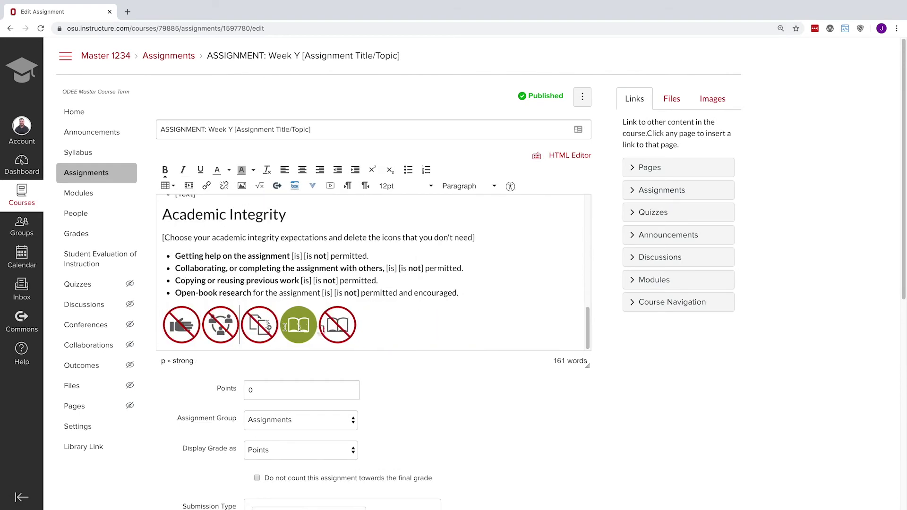
left_click(338, 325)
key("BackSpace")
scroll(350, 331, "down", 8)
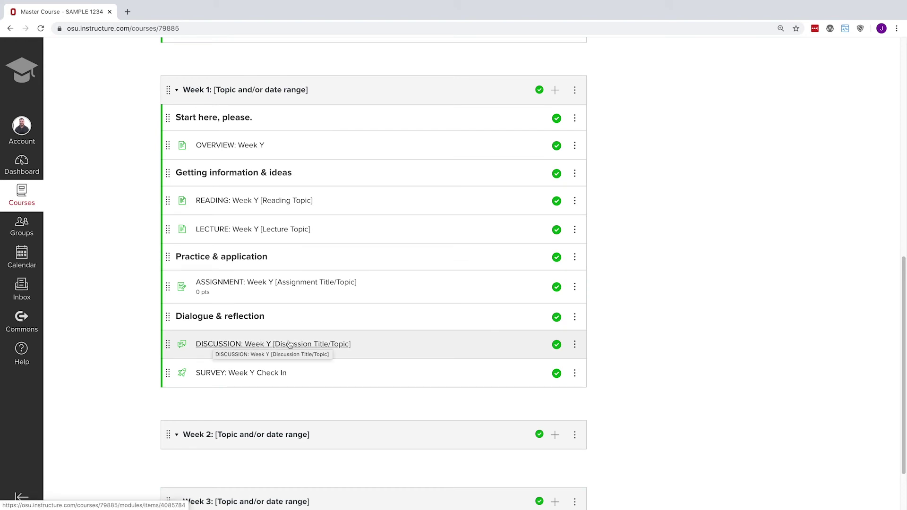
Step: Rewrite DISCUSSION: Week Y's Response Expectations to ask for replies to at least TWO classmates
left_click(290, 345)
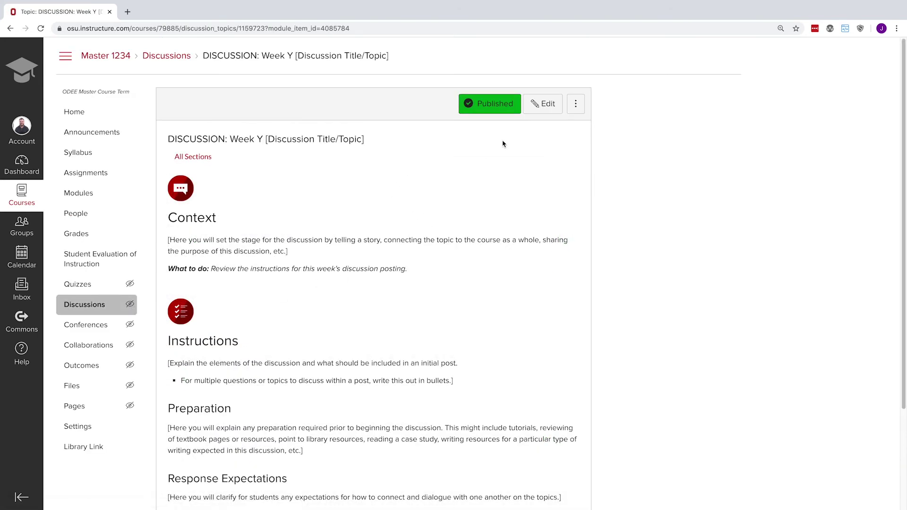
left_click(544, 104)
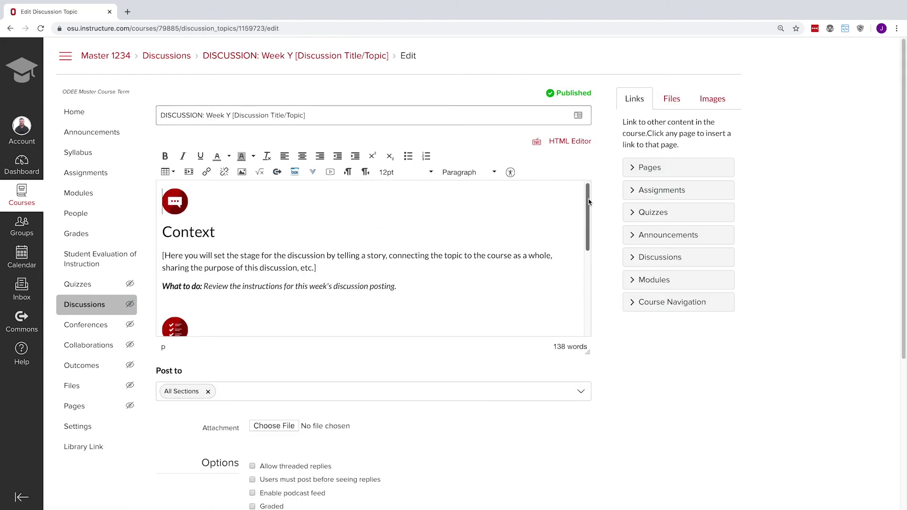
left_click_drag(589, 202, 591, 299)
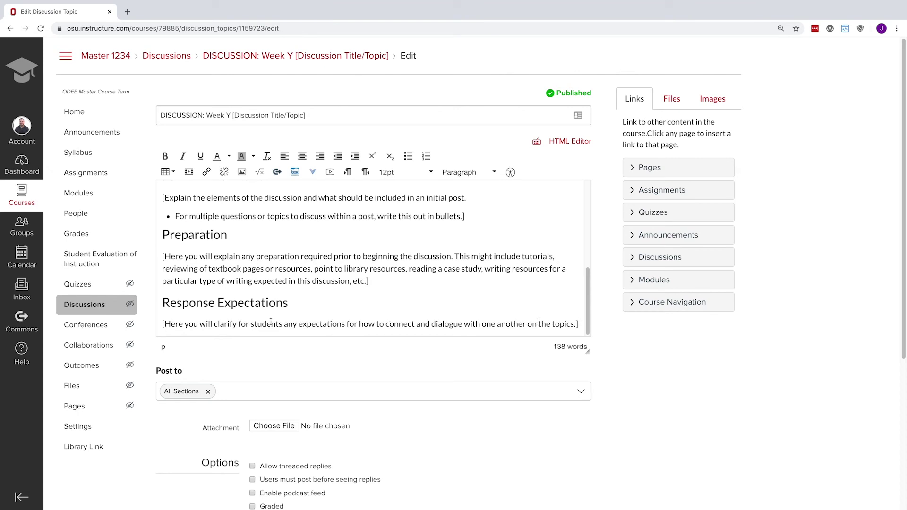
triple_click(174, 323)
type("Please respond to at least TWO of your classma")
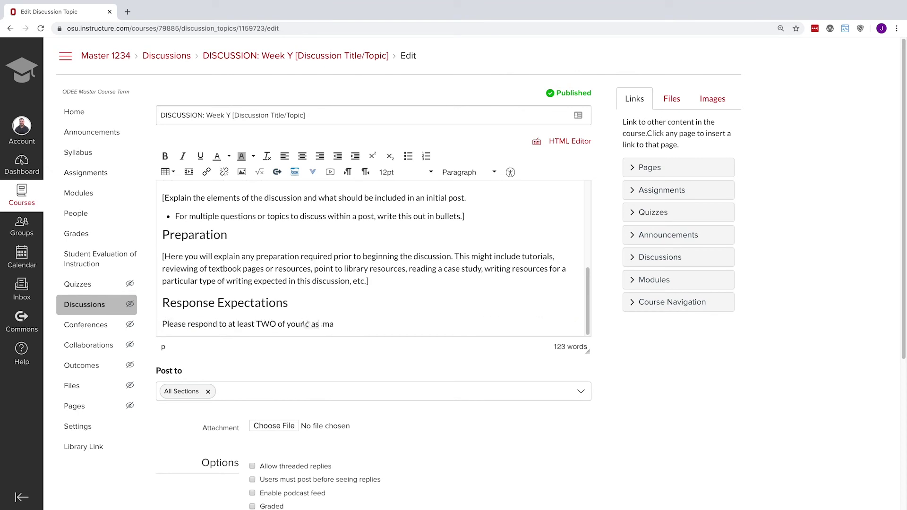
type(".")
key("Return")
type("Be")
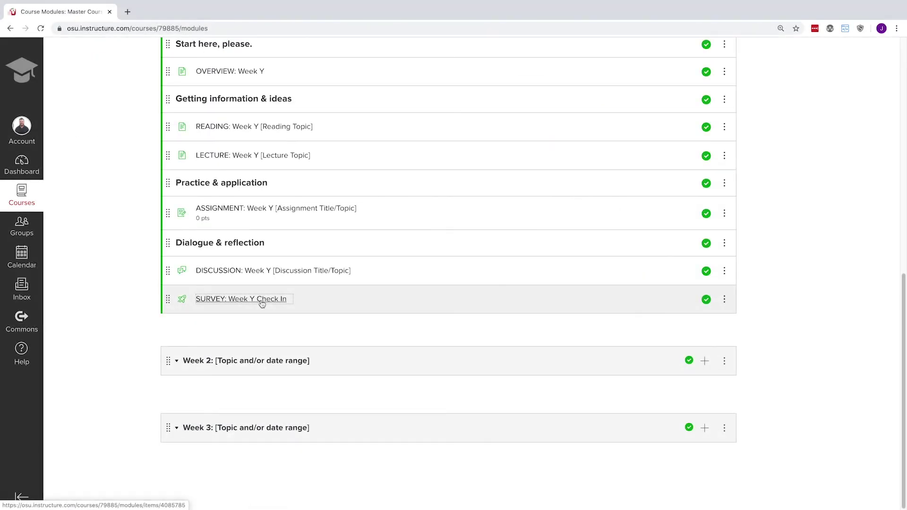
Step: Open SURVEY: Week Y Check In and scroll through its instructions
left_click(262, 303)
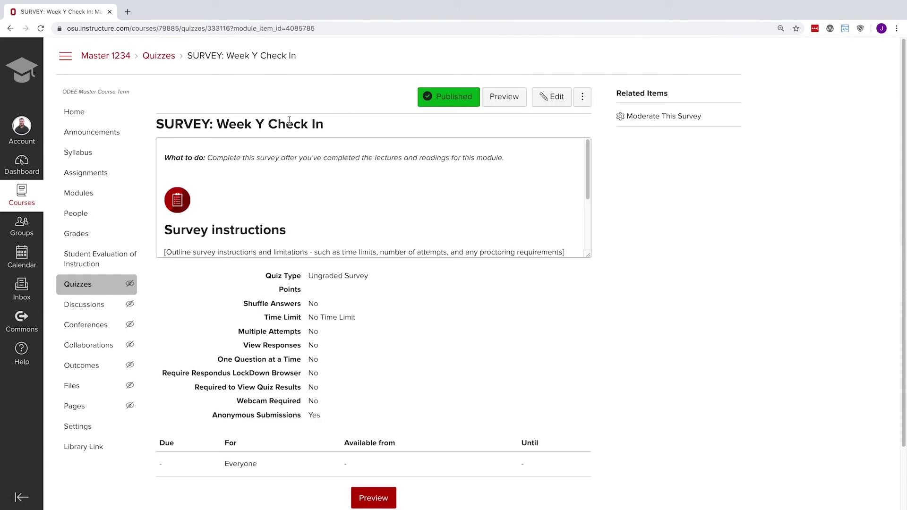
left_click_drag(588, 180, 589, 235)
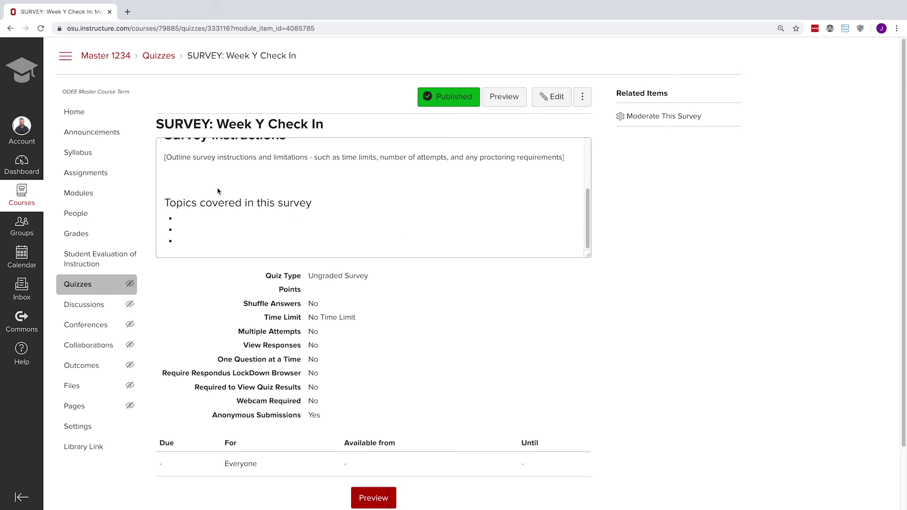
scroll(387, 320, "down", 3)
scroll(387, 320, "up", 3)
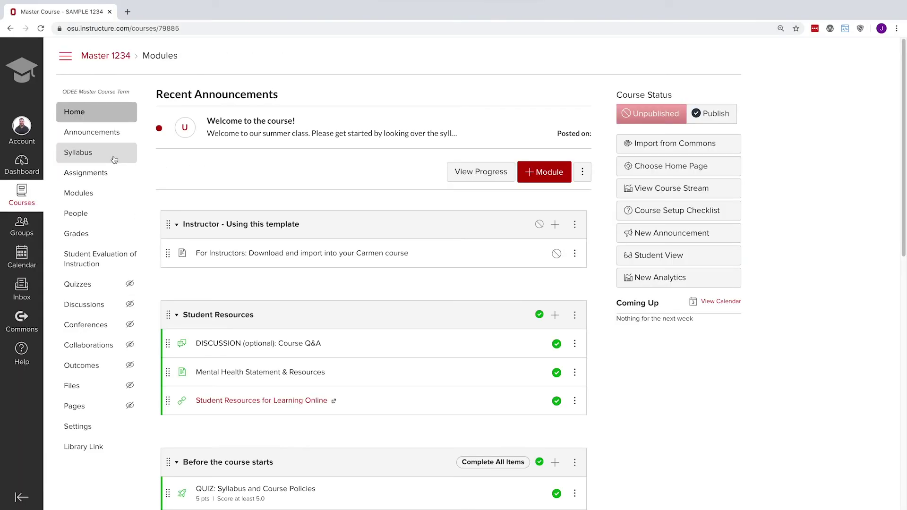
Step: Read through the Master 1234 syllabus, highlighting the Syllabus document and instructor sections, down to Course Summary
left_click(101, 156)
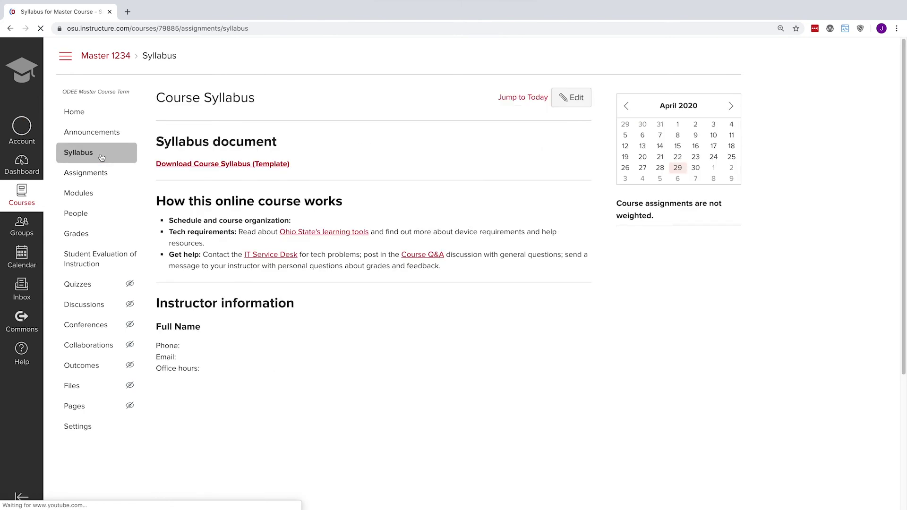
left_click_drag(163, 142, 309, 167)
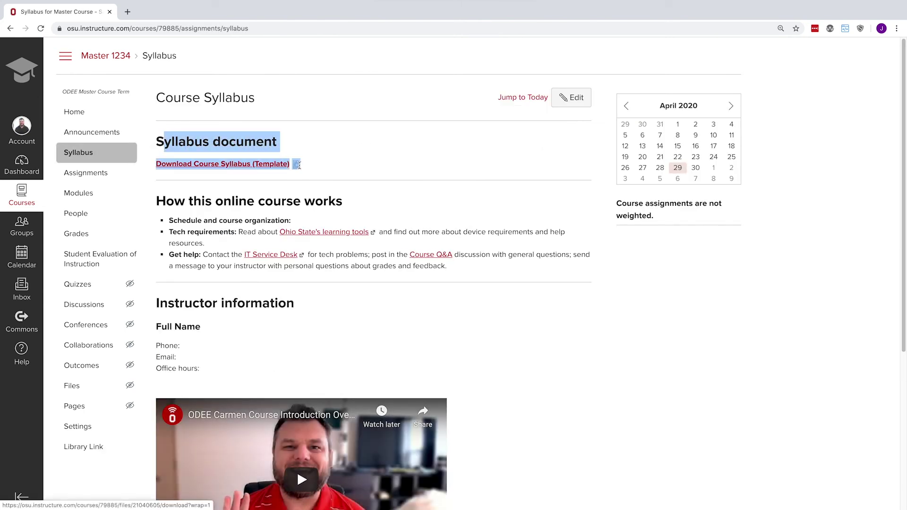
left_click(303, 181)
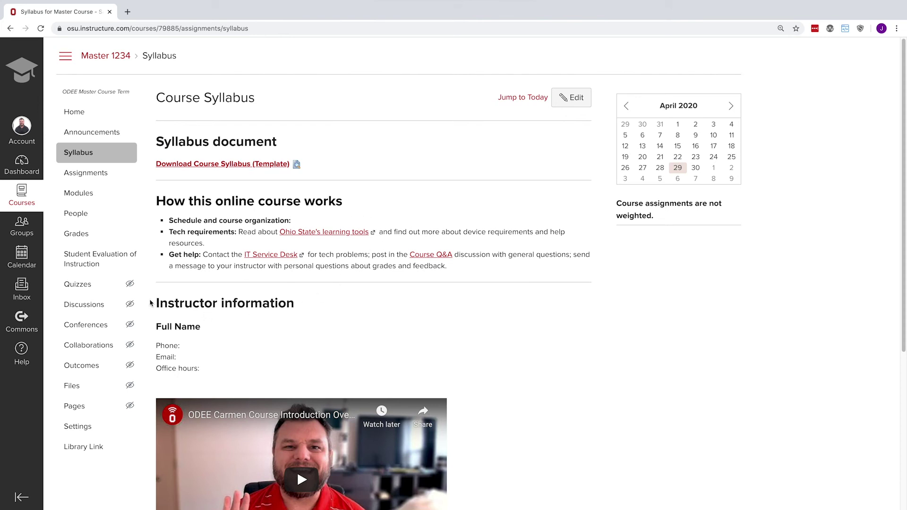
left_click_drag(151, 303, 211, 371)
left_click(267, 355)
scroll(512, 306, "down", 5)
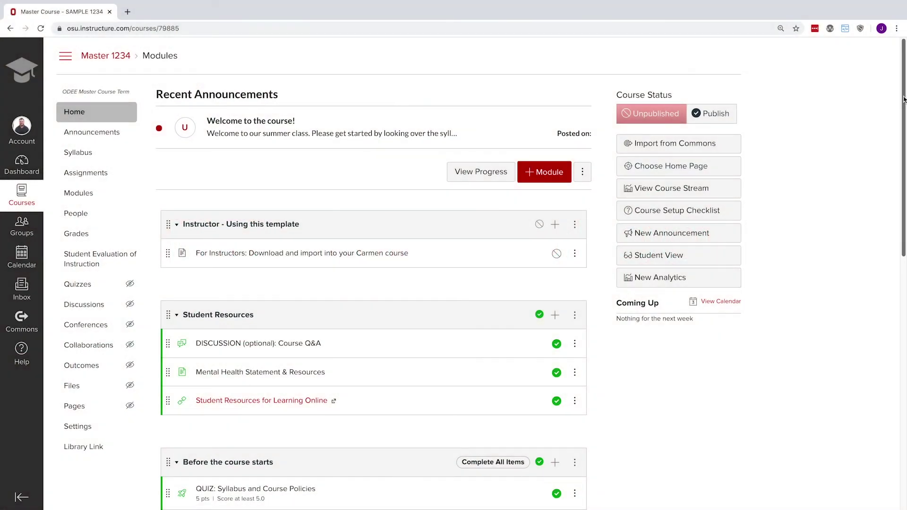
Step: Create a new module named 'New Module Here'
mouse_move(903, 98)
left_mouse_down()
mouse_move(904, 305)
mouse_move(904, 97)
left_mouse_up()
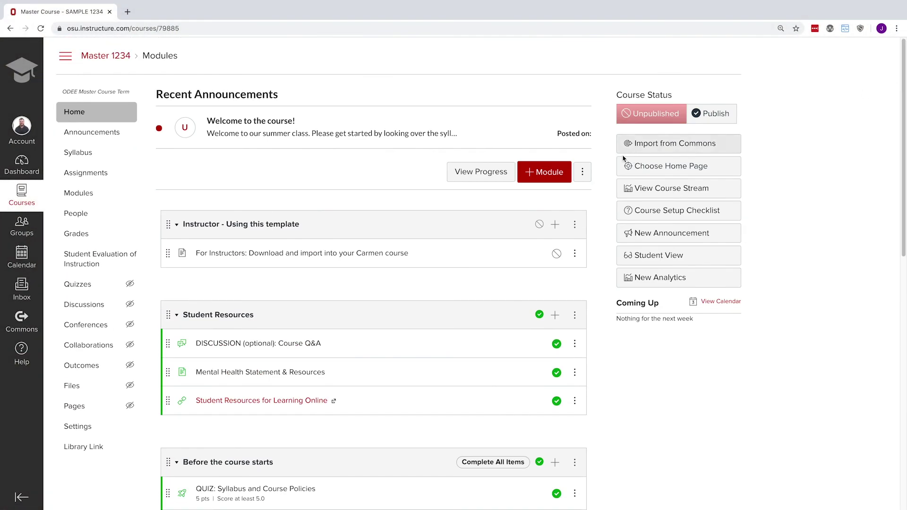
left_click(546, 175)
left_click(466, 232)
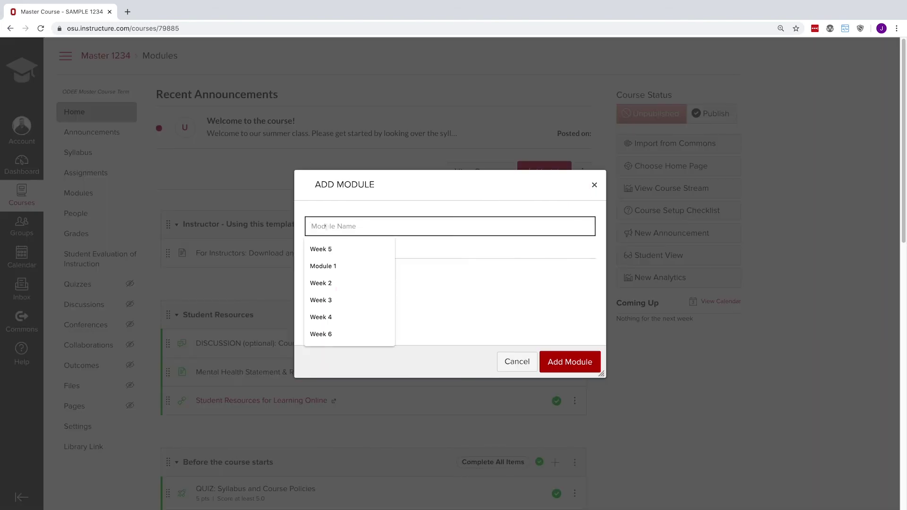
type("New Module Here")
key("Return")
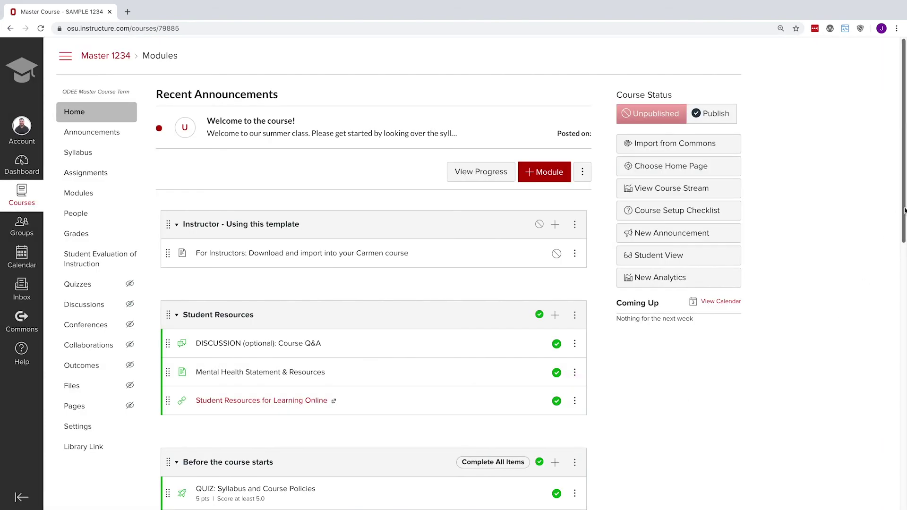
Step: Duplicate the Week Y overview item and rename the copy 'OVERVIEW: Week New Module'
scroll(894, 224, "down", 10)
left_click(575, 112)
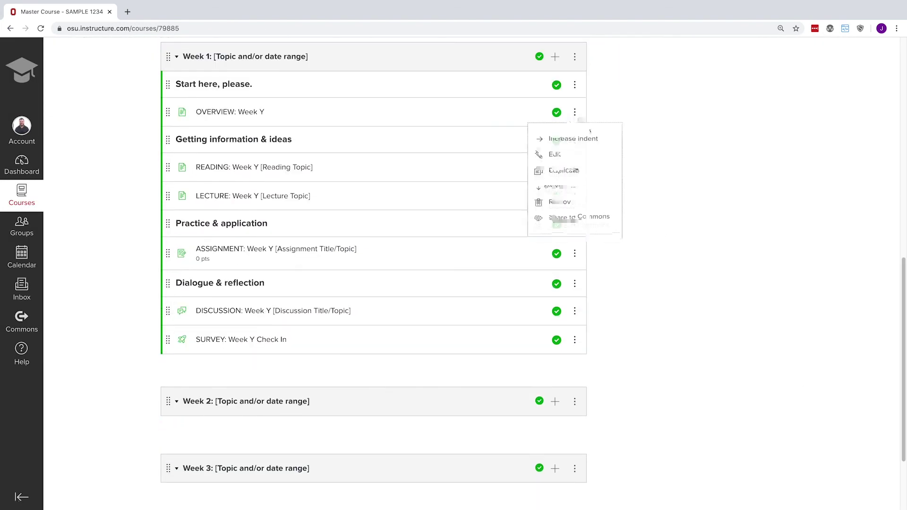
left_click(562, 173)
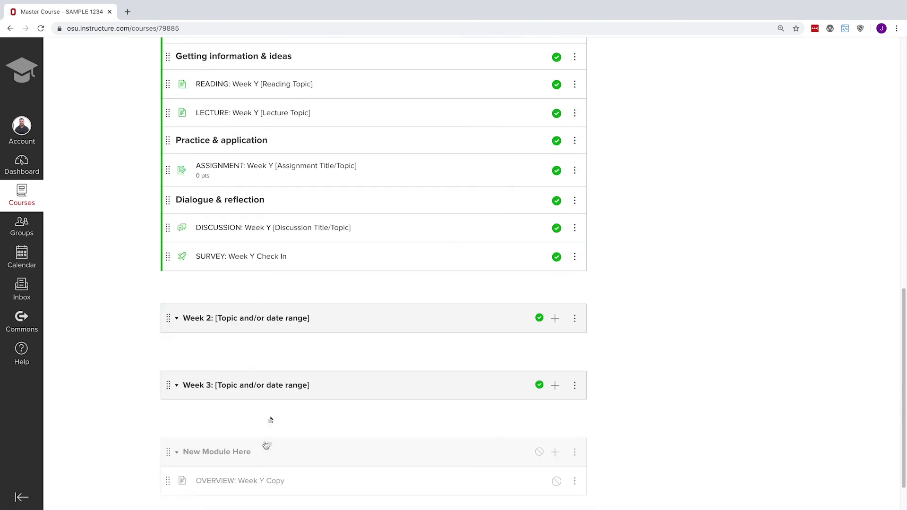
left_click(575, 433)
left_click(555, 337)
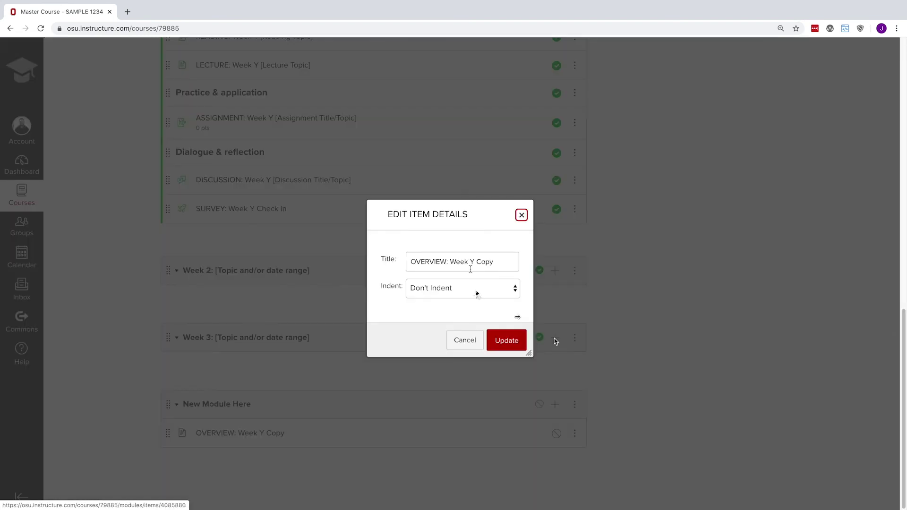
double_click(473, 262)
left_click_drag(492, 263, 495, 266)
type("New")
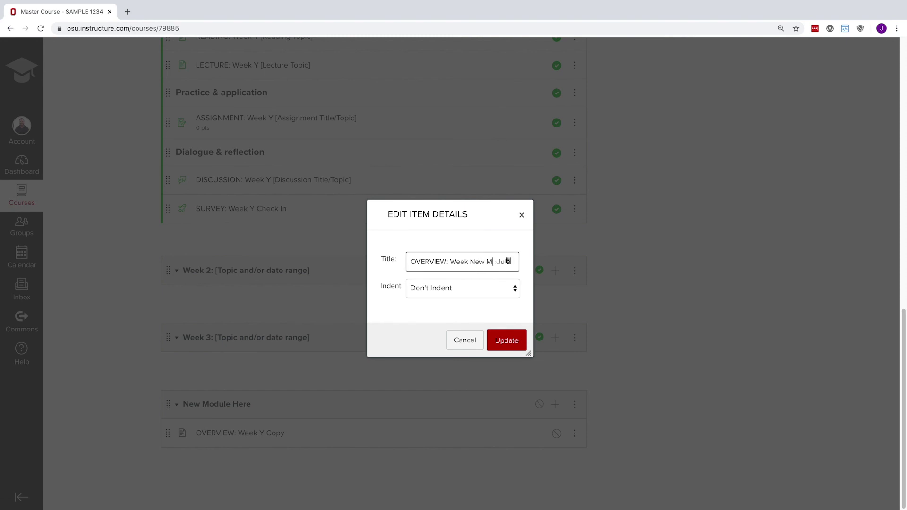
left_click(507, 341)
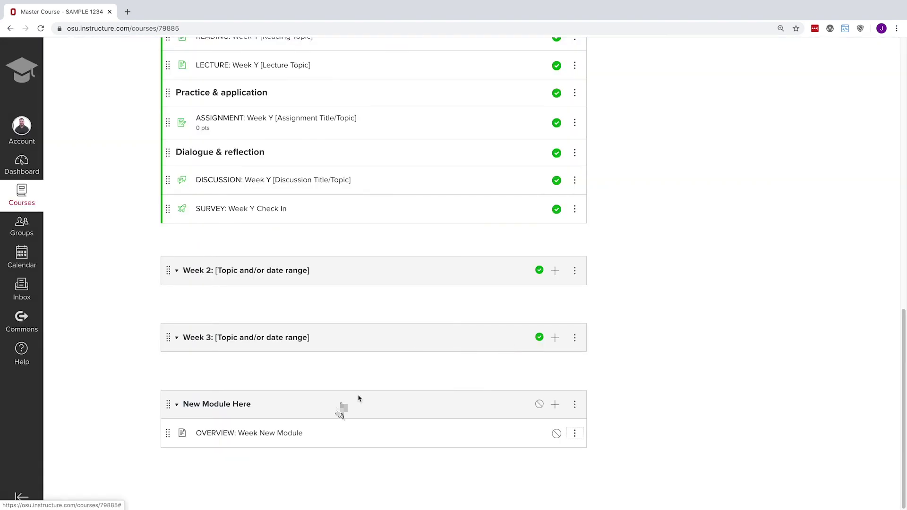